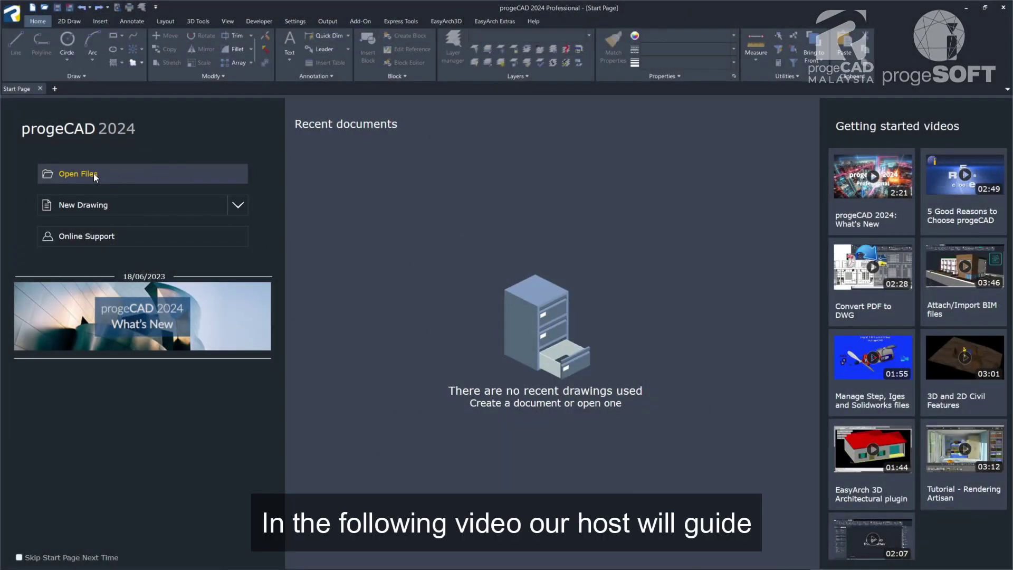
Preview the Ar house 1, Gradient Hatches, Hatch patterns and Space Station 2010 sample drawings
{"action": "left_click", "coordinate": [94, 173]}
{"action": "left_click", "coordinate": [338, 267]}
{"action": "left_click", "coordinate": [346, 287]}
{"action": "left_click", "coordinate": [358, 299]}
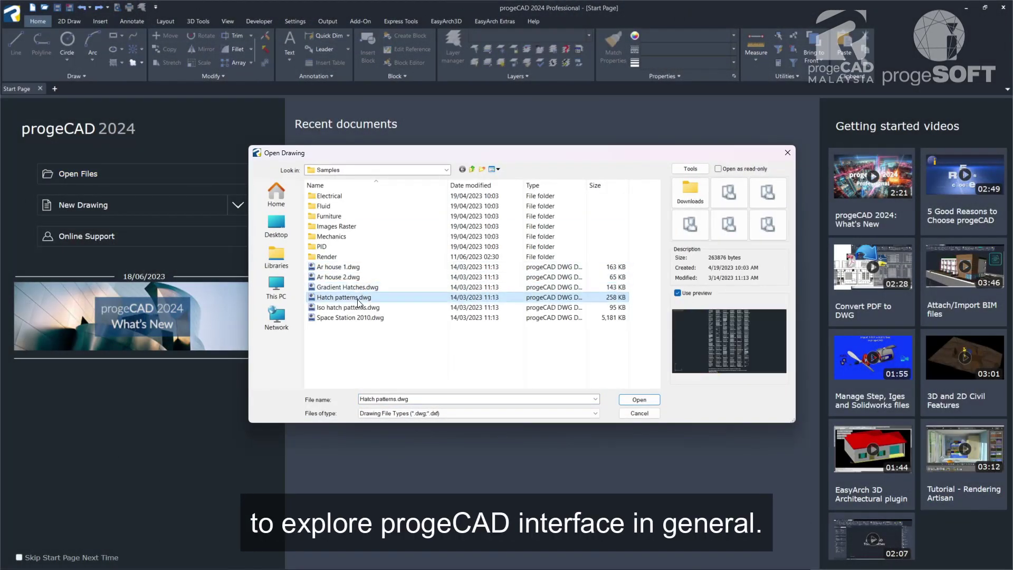
{"action": "left_click", "coordinate": [359, 318]}
Open Ar house 1.dwg in a new tab and switch it to model space
{"action": "left_click", "coordinate": [352, 267]}
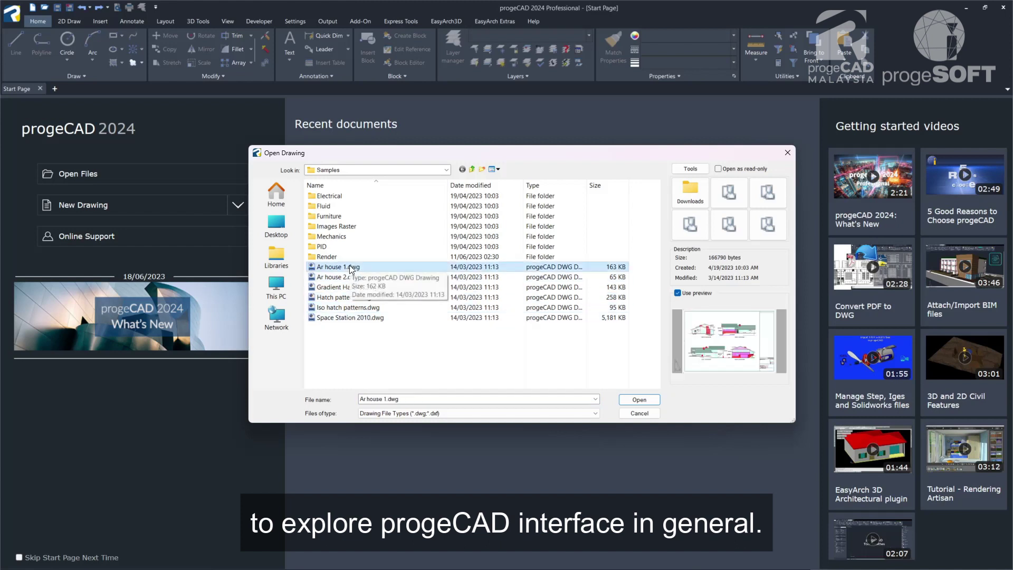
{"action": "double_click", "coordinate": [351, 268]}
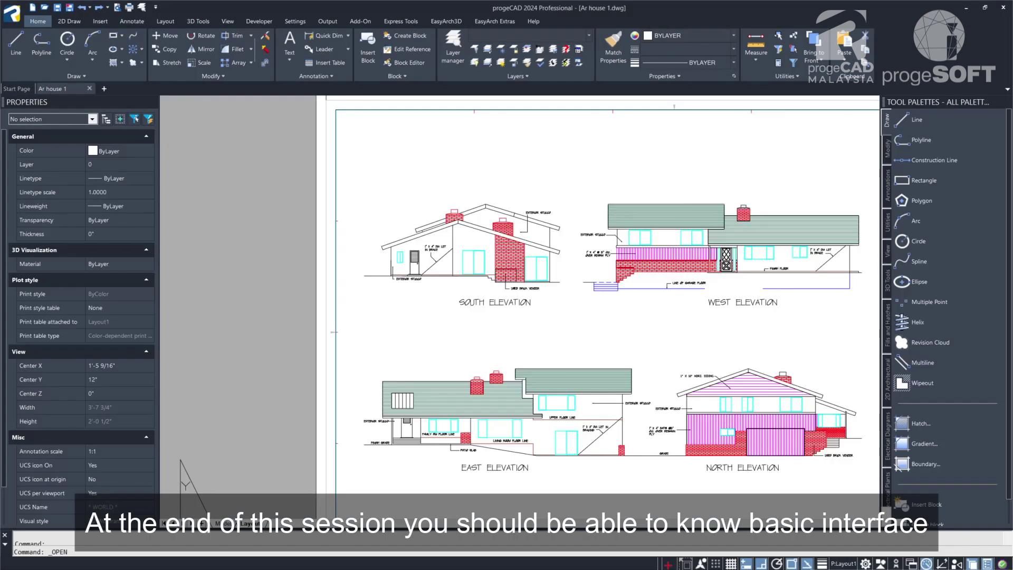
{"action": "left_click", "coordinate": [226, 523]}
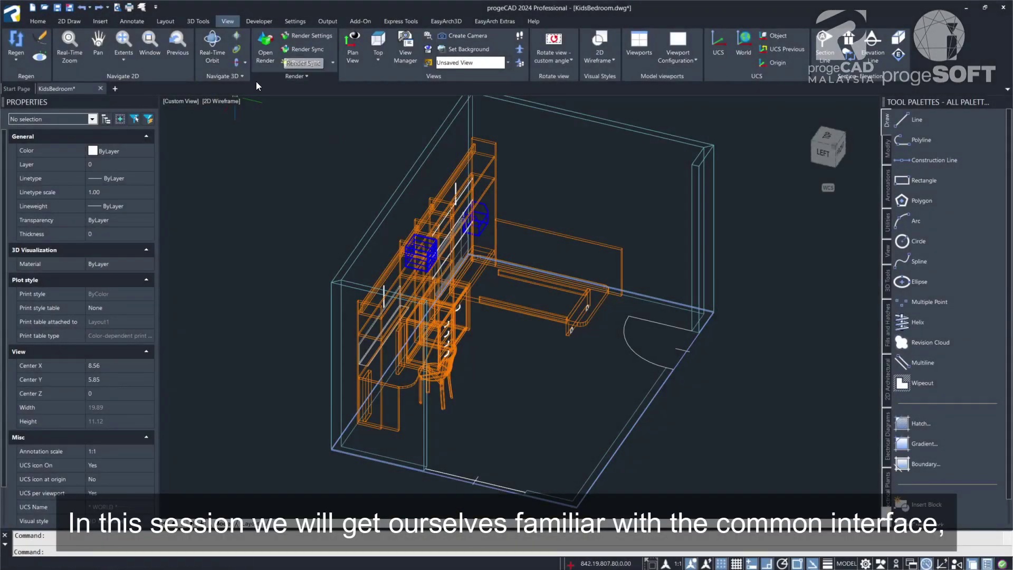
Change the bedroom viewport's visual style from 2D Wireframe to Realistic
{"action": "left_click", "coordinate": [222, 99]}
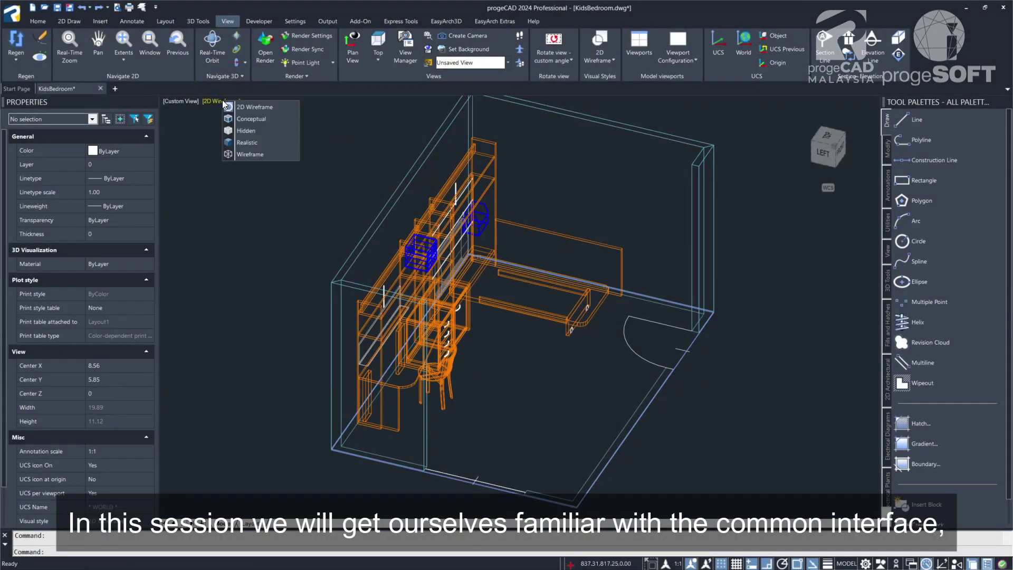
{"action": "left_click", "coordinate": [248, 143]}
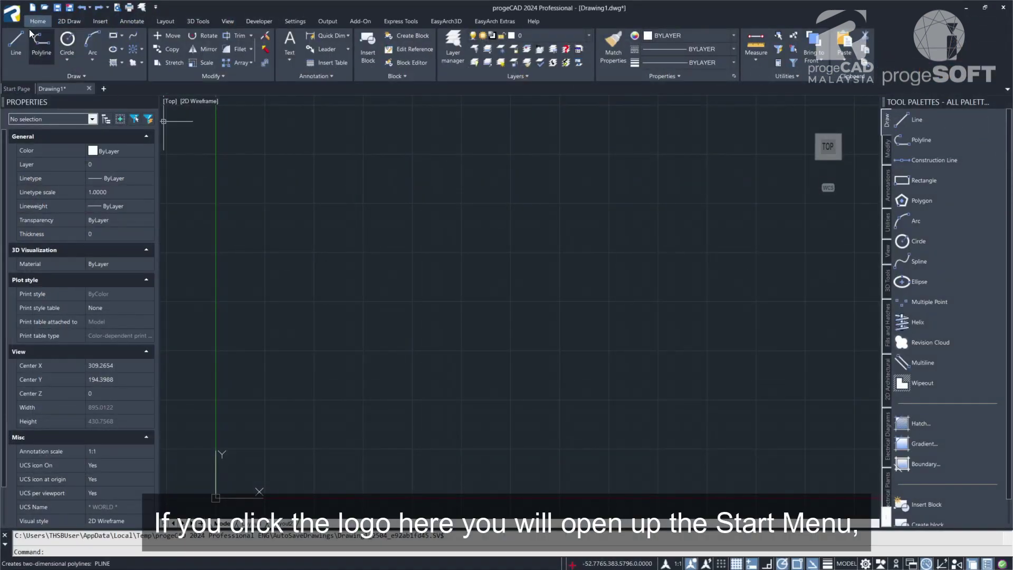
Browse the application menu's New, Open, Save As and Print entries, ending on Drawing Utilities
{"action": "left_click", "coordinate": [12, 14]}
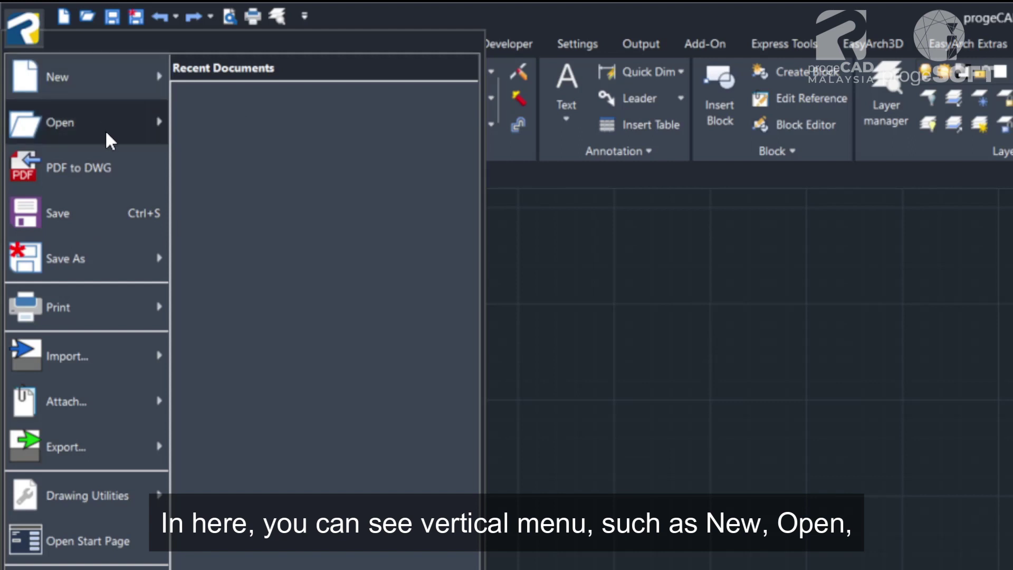
{"action": "mouse_move", "coordinate": [108, 89]}
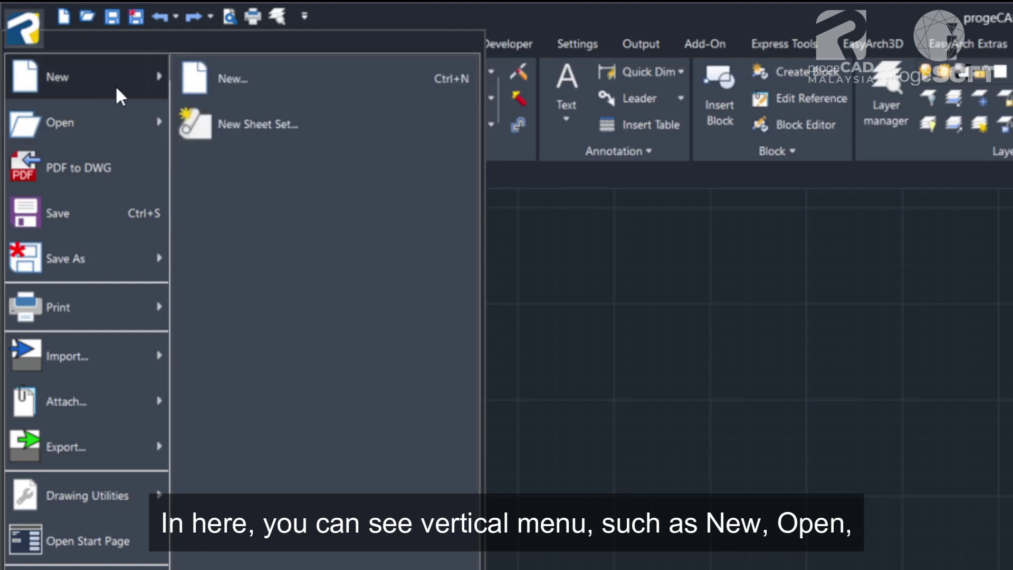
{"action": "mouse_move", "coordinate": [112, 127]}
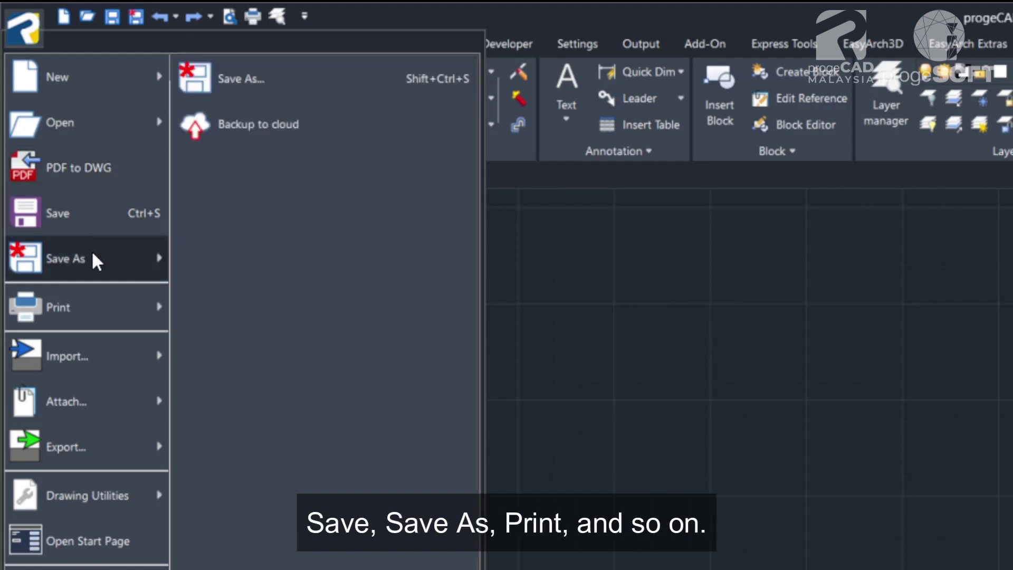
{"action": "mouse_move", "coordinate": [93, 311]}
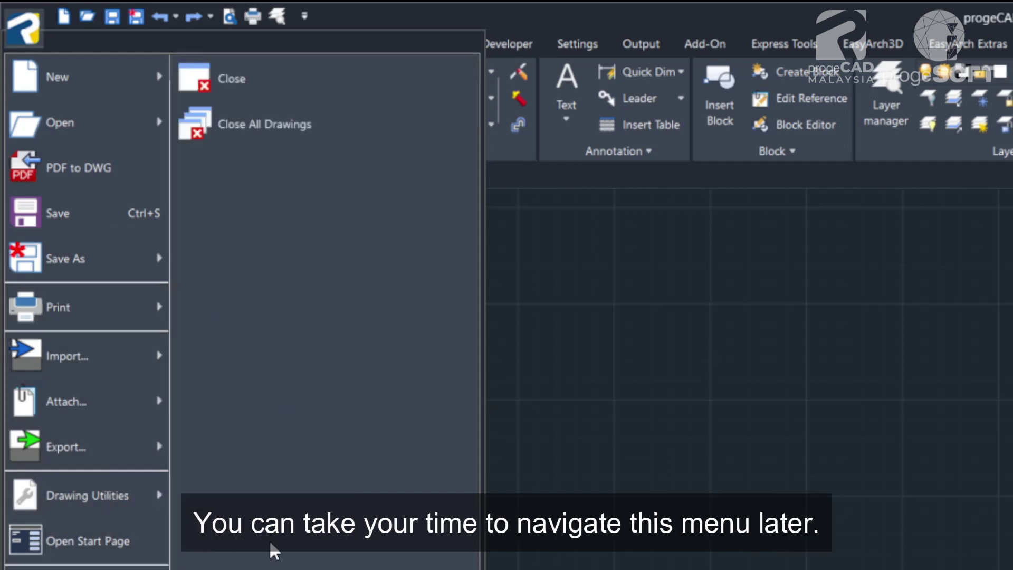
{"action": "mouse_move", "coordinate": [156, 484]}
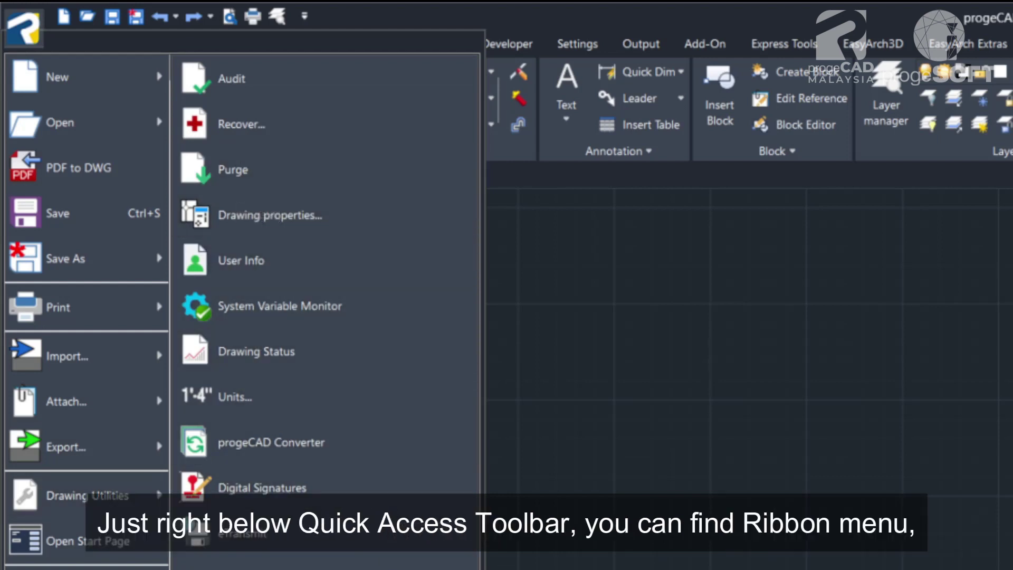
Close the application menu, survey the 2D Draw, Insert, Annotate and Layout ribbon tabs, and return to Home
{"action": "left_click", "coordinate": [555, 528]}
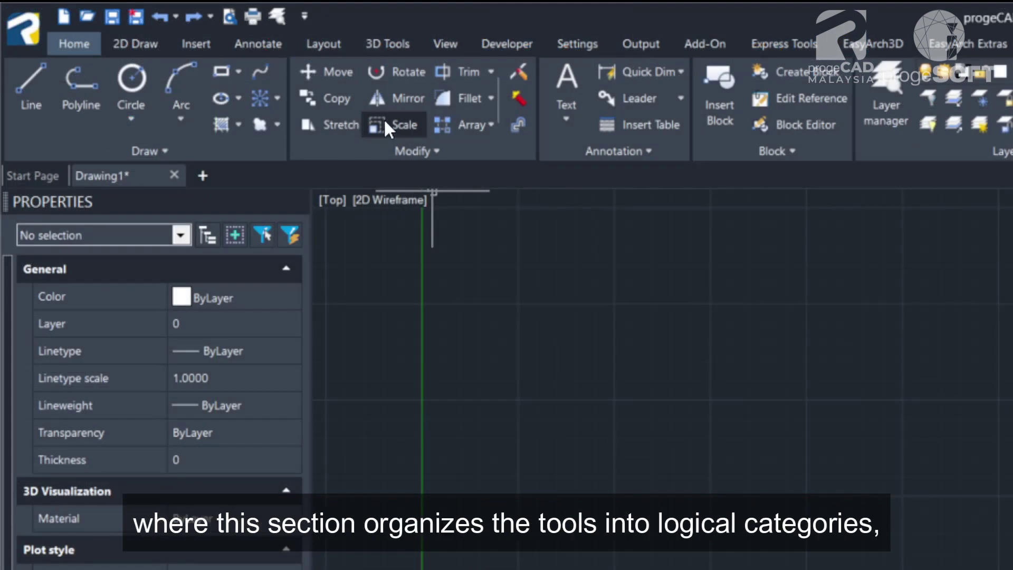
{"action": "left_click", "coordinate": [152, 46]}
{"action": "left_click", "coordinate": [197, 46]}
{"action": "left_click", "coordinate": [242, 46]}
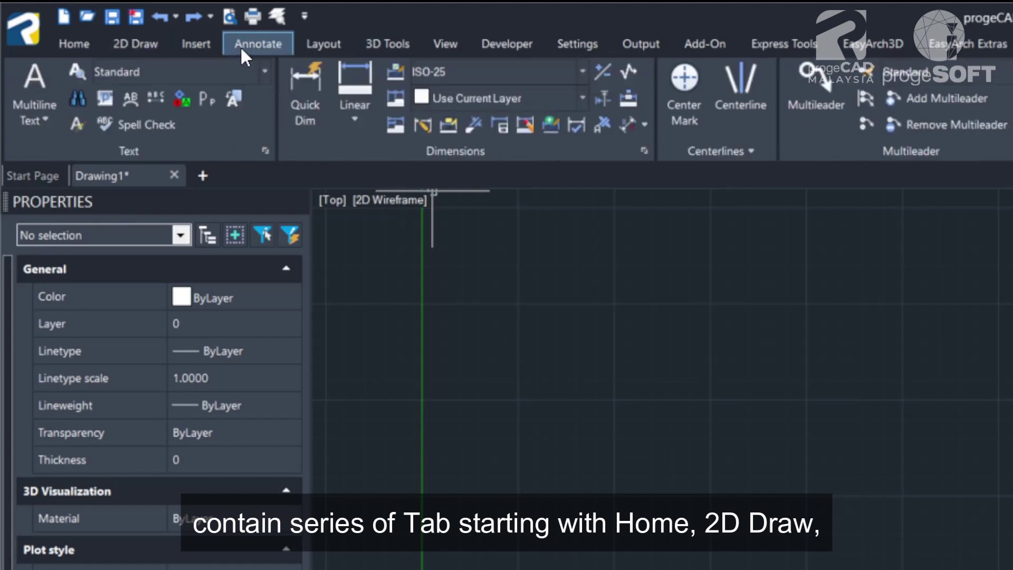
{"action": "left_click", "coordinate": [317, 46]}
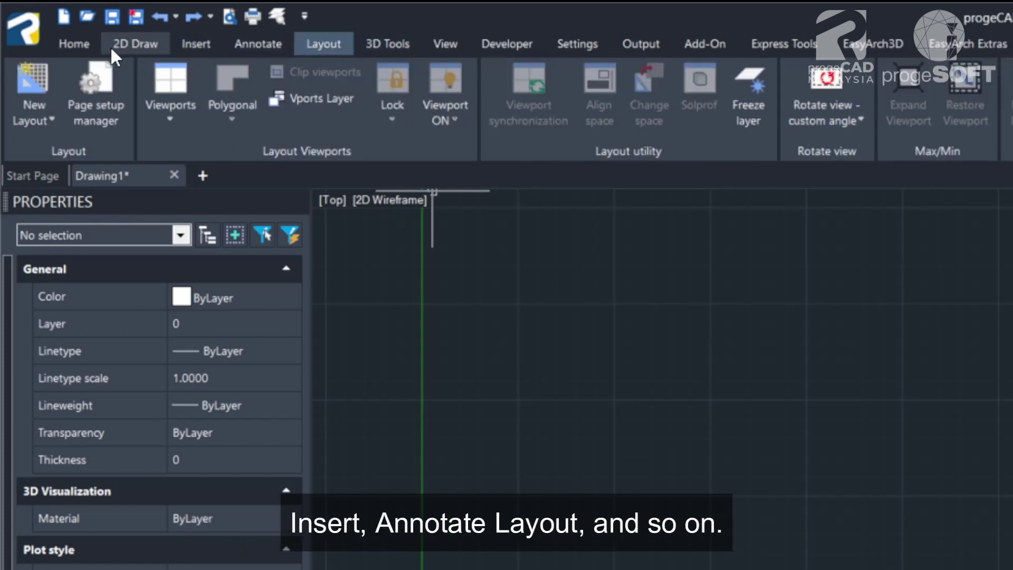
{"action": "left_click", "coordinate": [86, 46]}
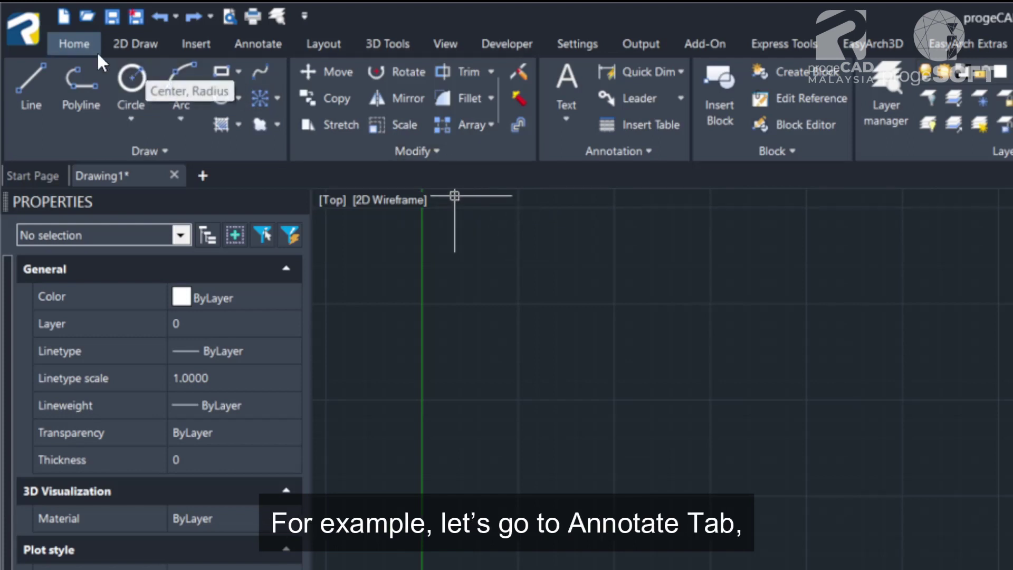
{"action": "left_click", "coordinate": [309, 44]}
{"action": "left_click", "coordinate": [272, 44]}
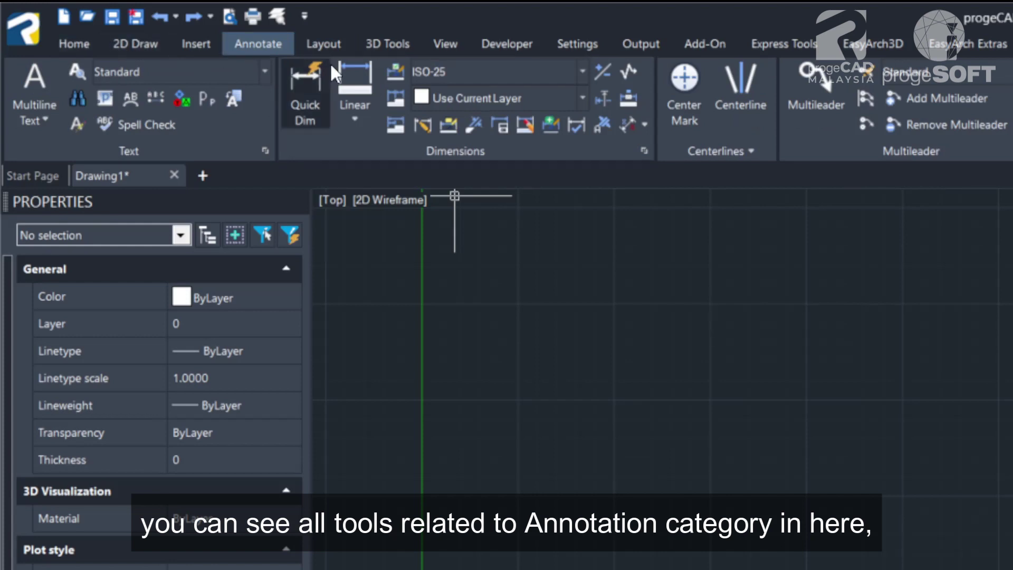
{"action": "left_click", "coordinate": [77, 46]}
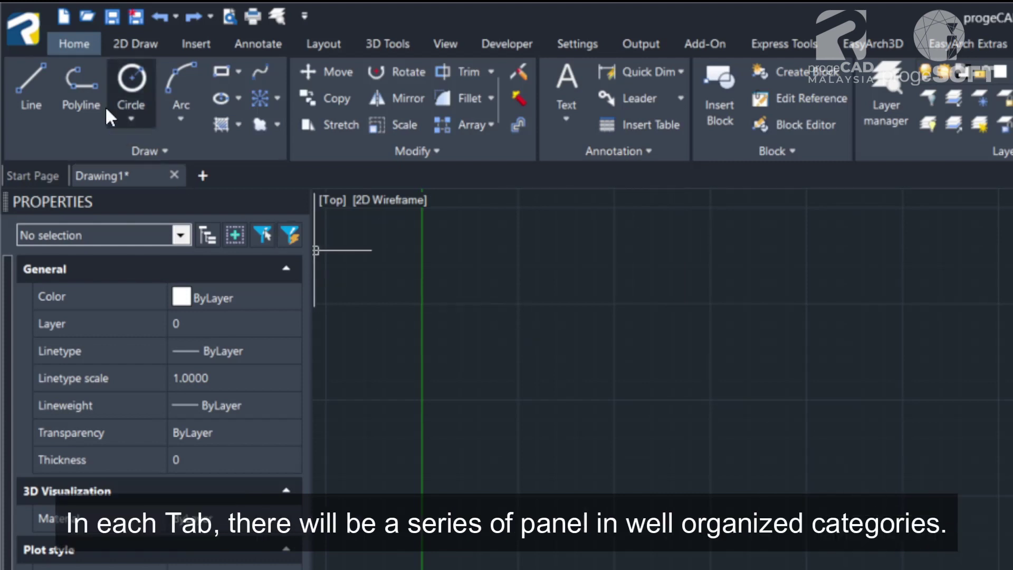
{"action": "left_click", "coordinate": [127, 45]}
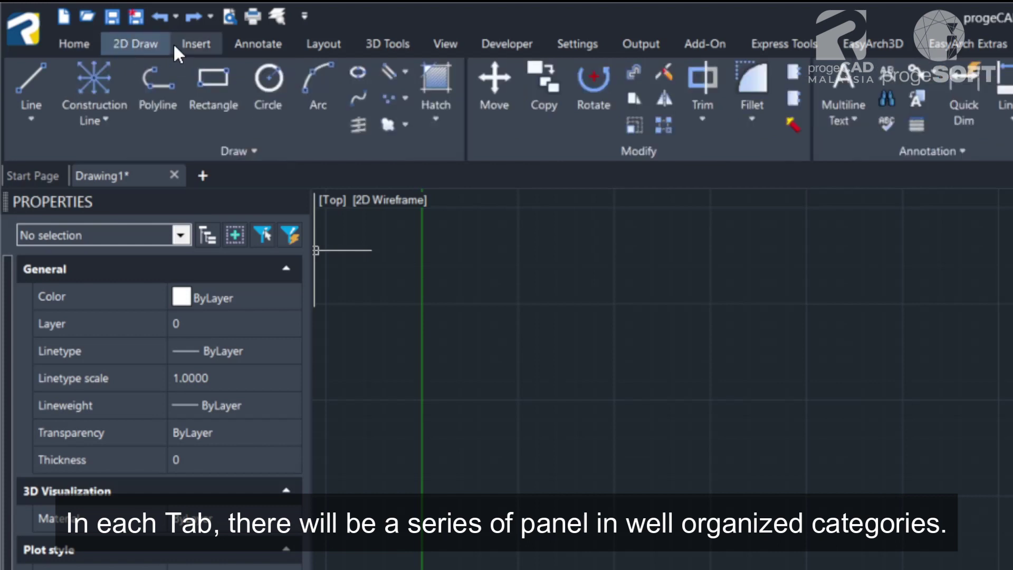
{"action": "left_click", "coordinate": [198, 44]}
{"action": "left_click", "coordinate": [258, 43]}
{"action": "left_click", "coordinate": [384, 46]}
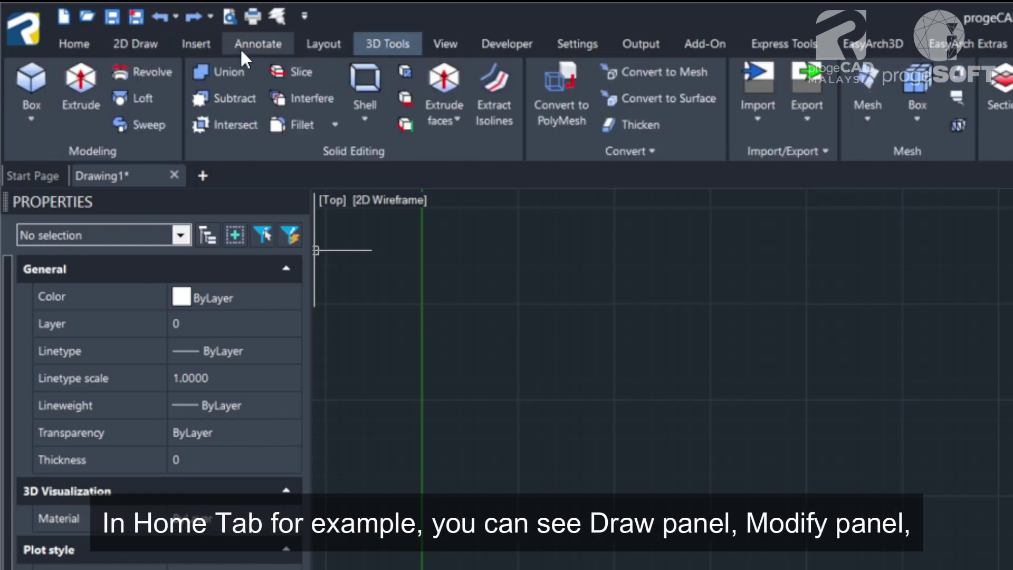
{"action": "left_click", "coordinate": [77, 46]}
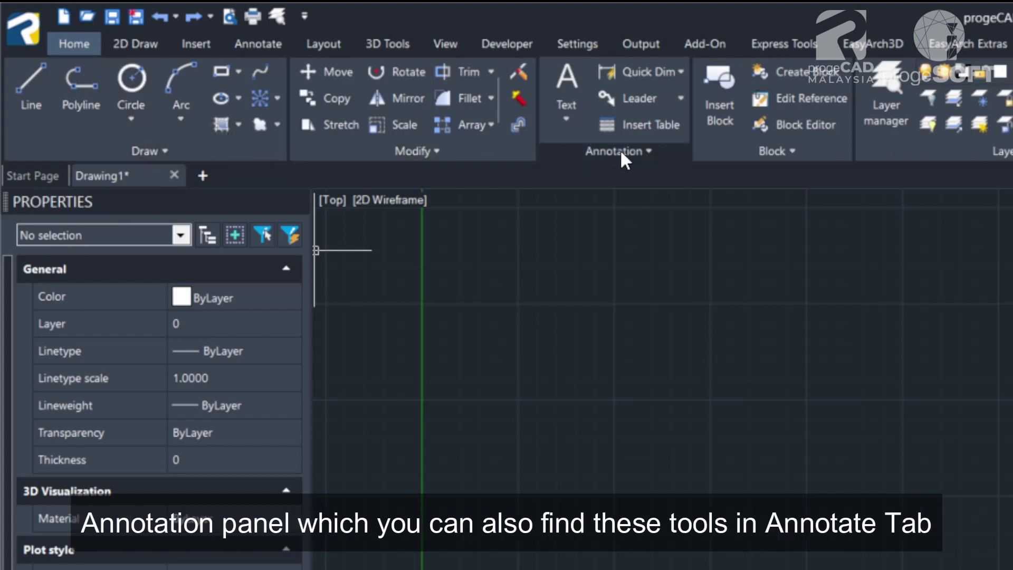
{"action": "left_click", "coordinate": [251, 47]}
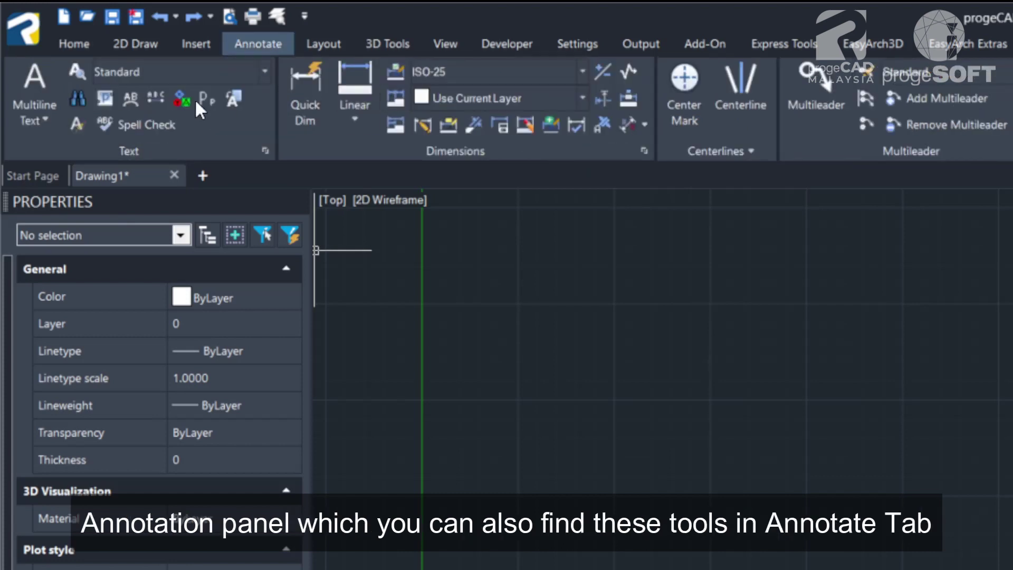
{"action": "left_click", "coordinate": [72, 43]}
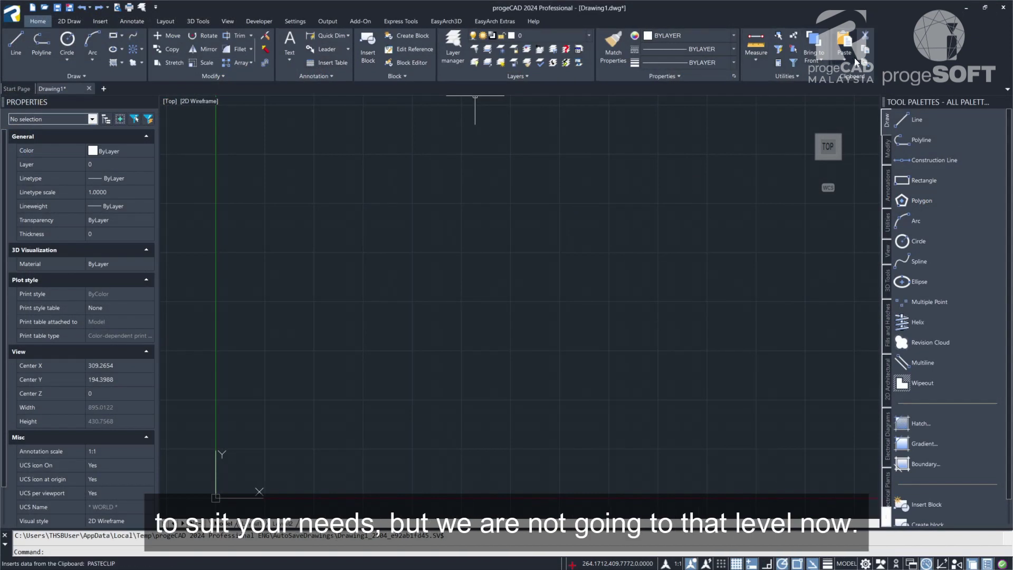
{"action": "right_click", "coordinate": [877, 60]}
{"action": "left_click", "coordinate": [897, 43]}
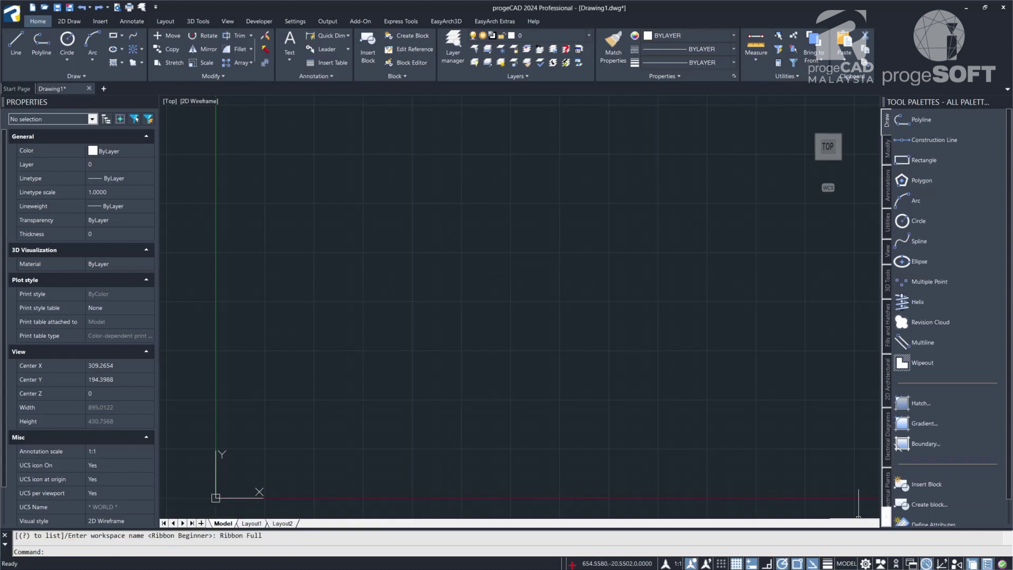
{"action": "left_click", "coordinate": [865, 564]}
{"action": "left_click", "coordinate": [885, 505]}
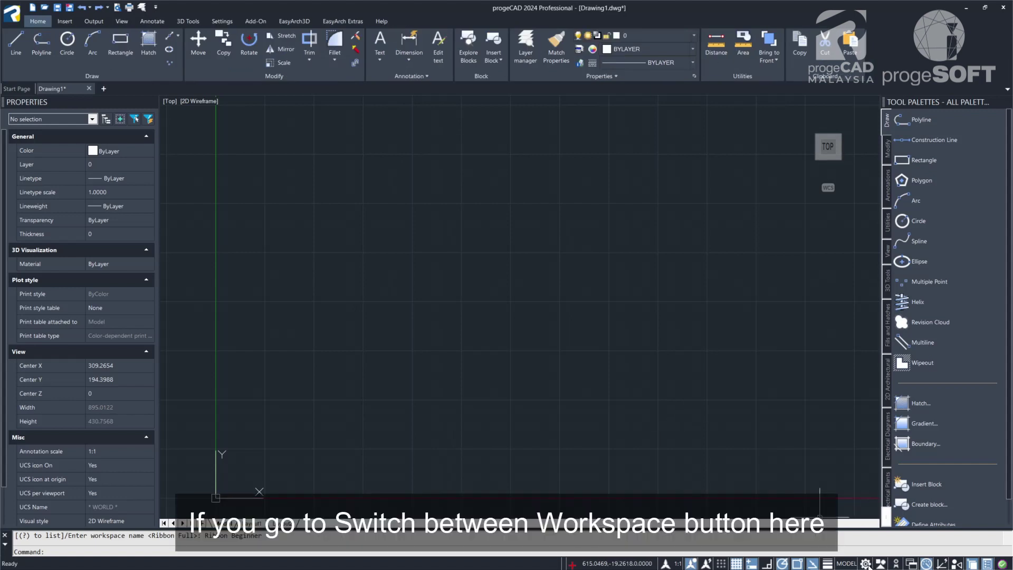
{"action": "left_click", "coordinate": [881, 564]}
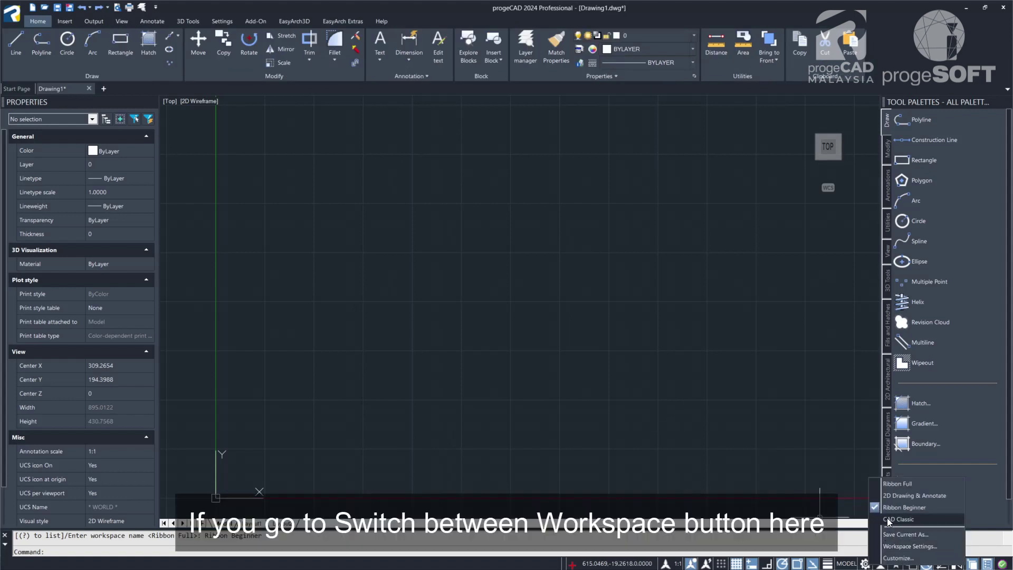
{"action": "key", "text": "Escape"}
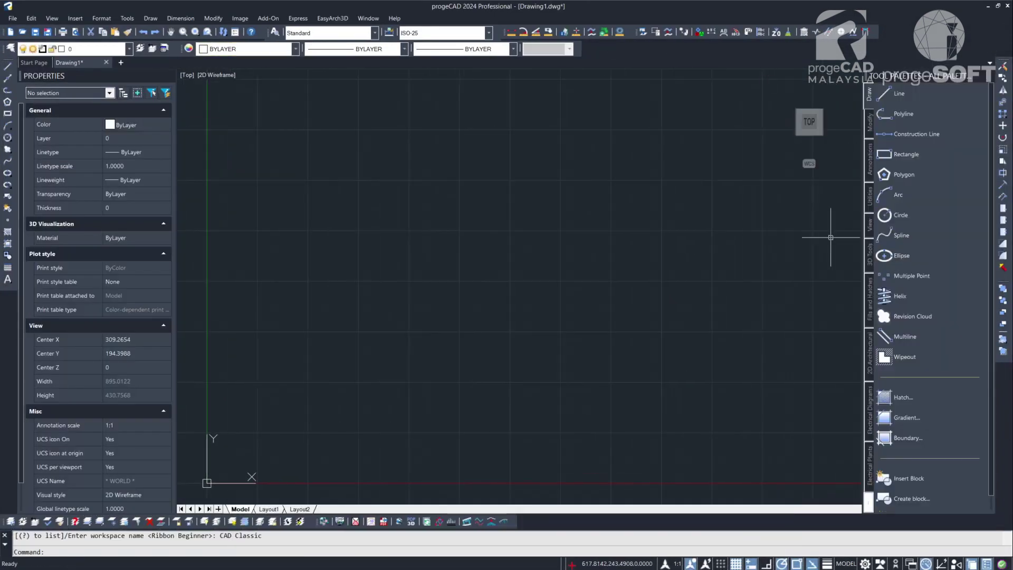
{"action": "left_click", "coordinate": [865, 564]}
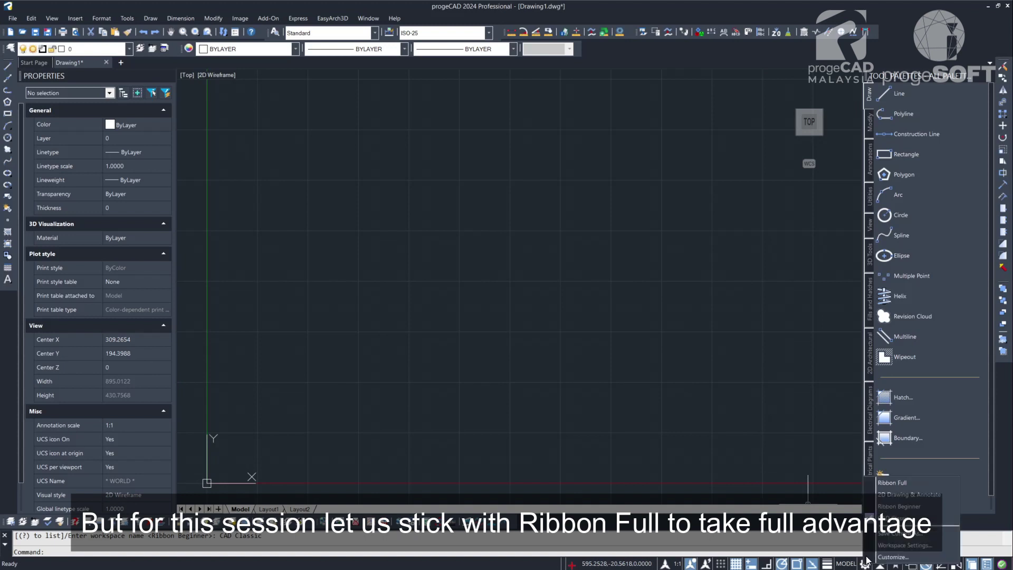
{"action": "left_click", "coordinate": [892, 483]}
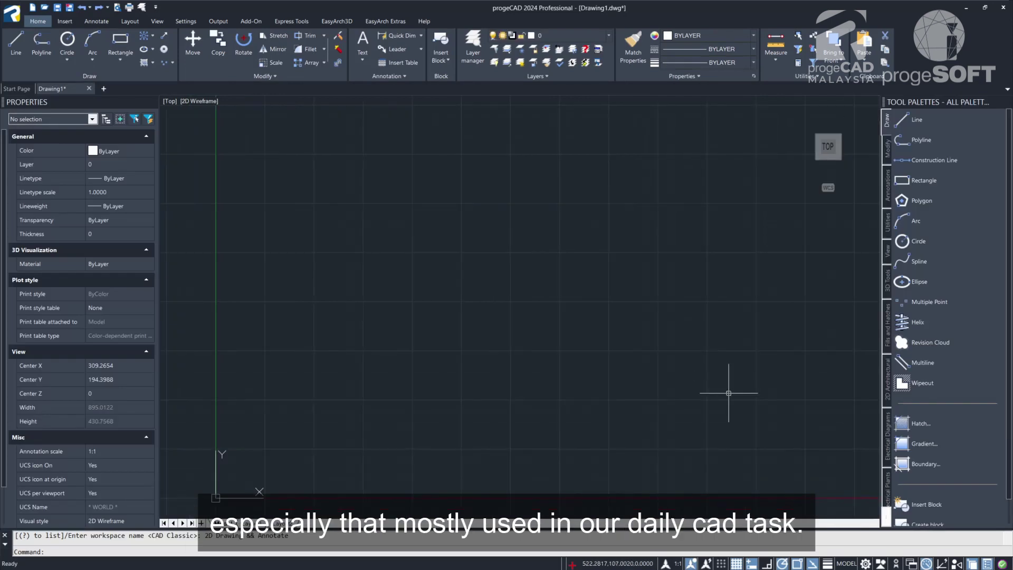
{"action": "scroll", "coordinate": [898, 507], "scroll_direction": "down", "scroll_amount": 2}
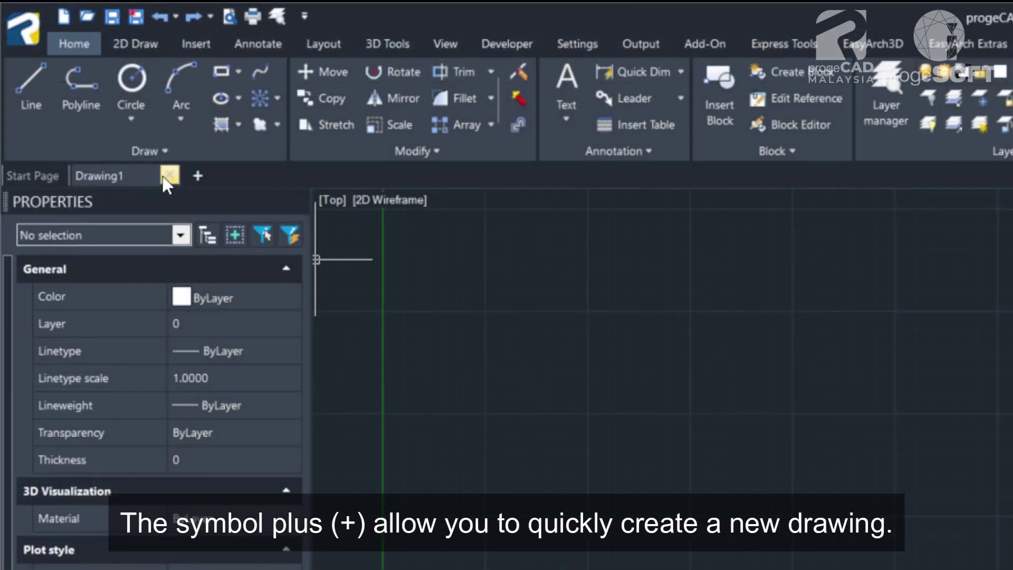
Add blank drawings Drawing2, Drawing3 and Drawing4 as file tabs, then show the Start Page
{"action": "left_click", "coordinate": [200, 176]}
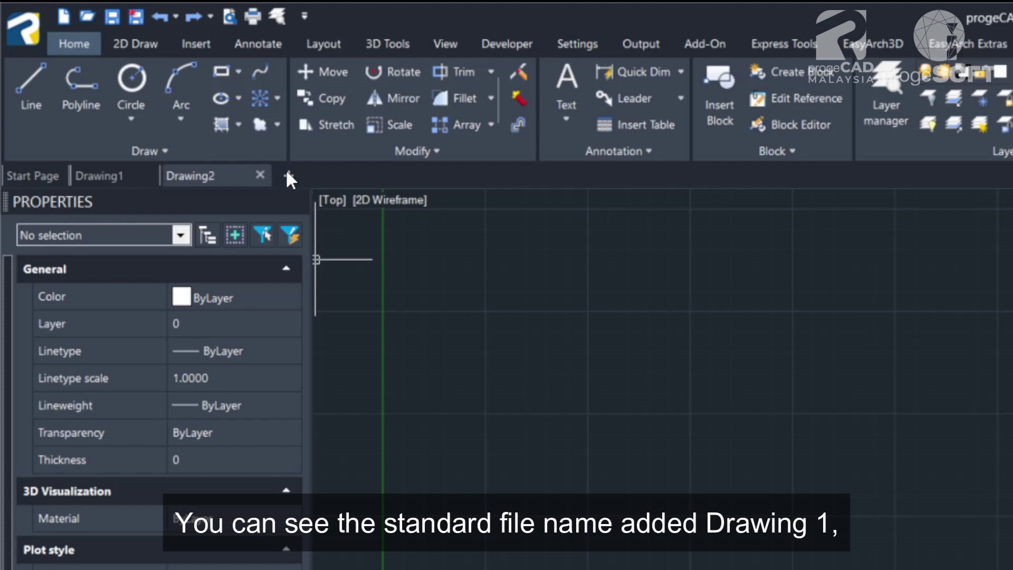
{"action": "left_click", "coordinate": [290, 176]}
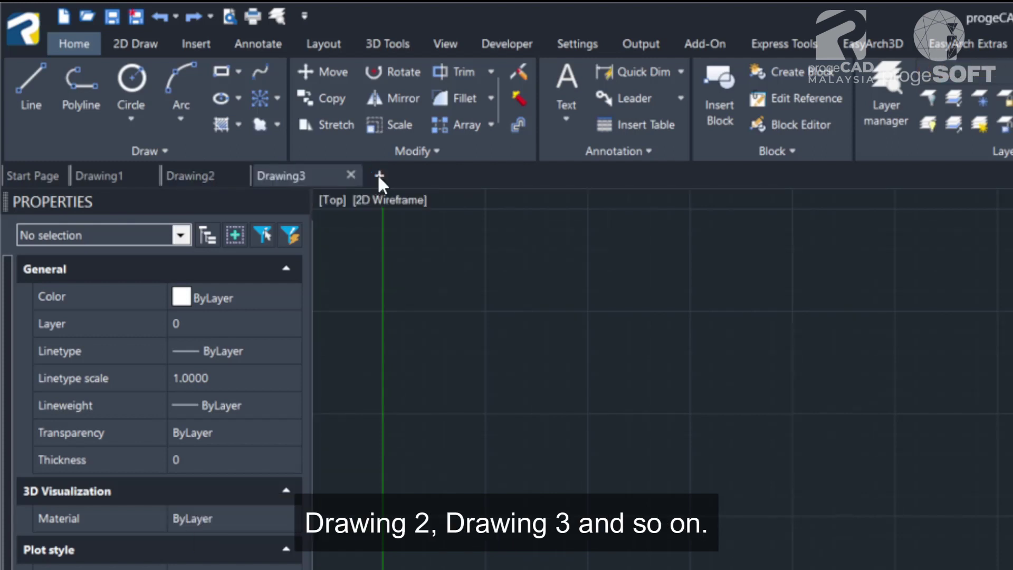
{"action": "left_click", "coordinate": [379, 176]}
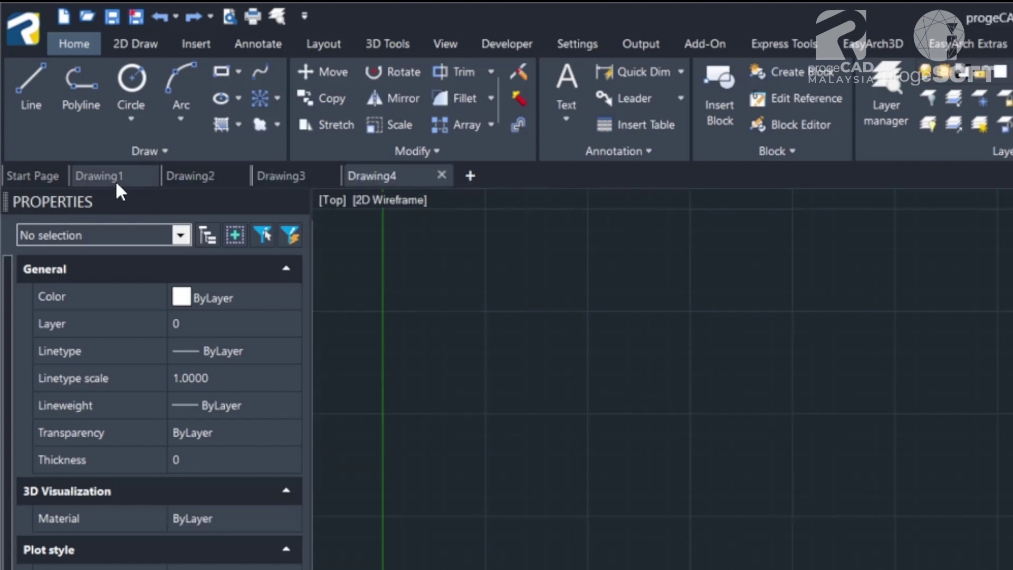
{"action": "left_click", "coordinate": [38, 177]}
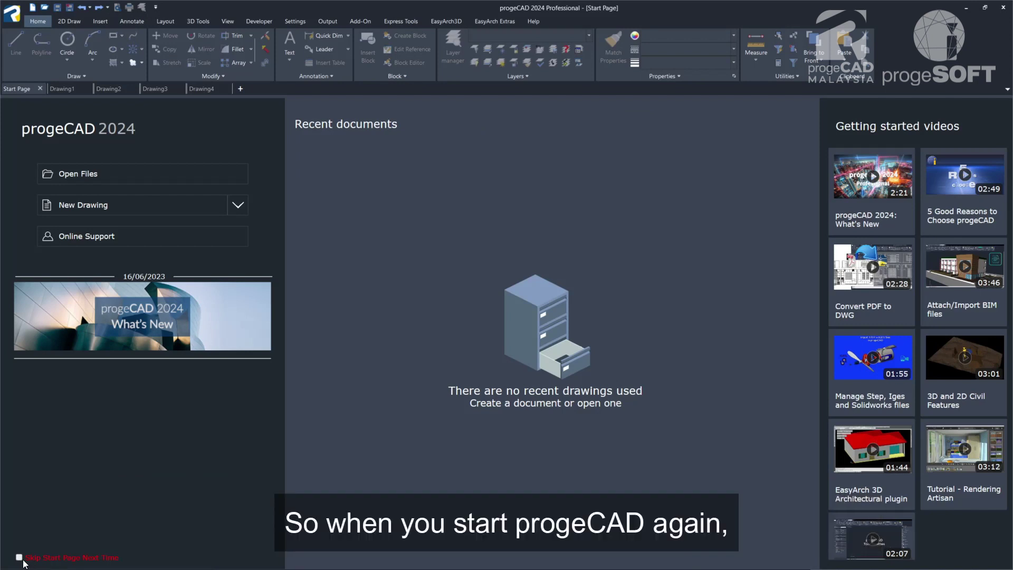
Close the Start Page with 'Skip Start Page Next Time', then reopen it from the application menu
{"action": "left_click", "coordinate": [20, 557]}
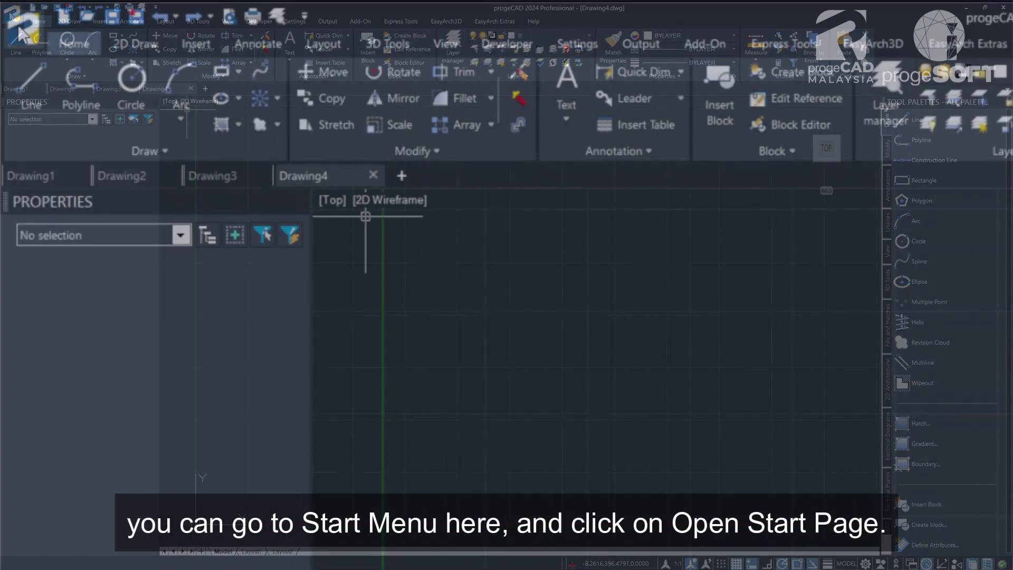
{"action": "left_click", "coordinate": [12, 11]}
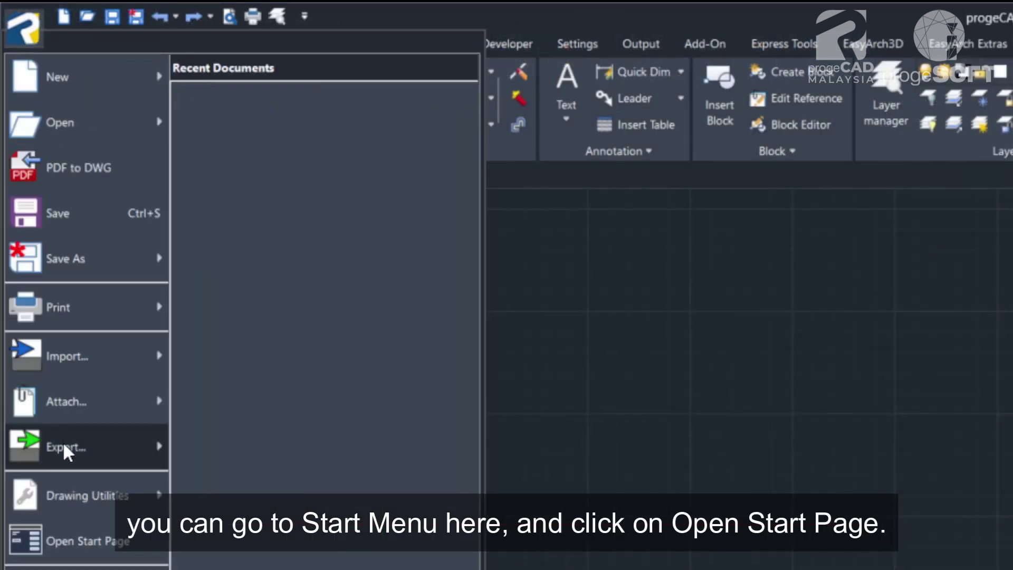
{"action": "left_click", "coordinate": [67, 543]}
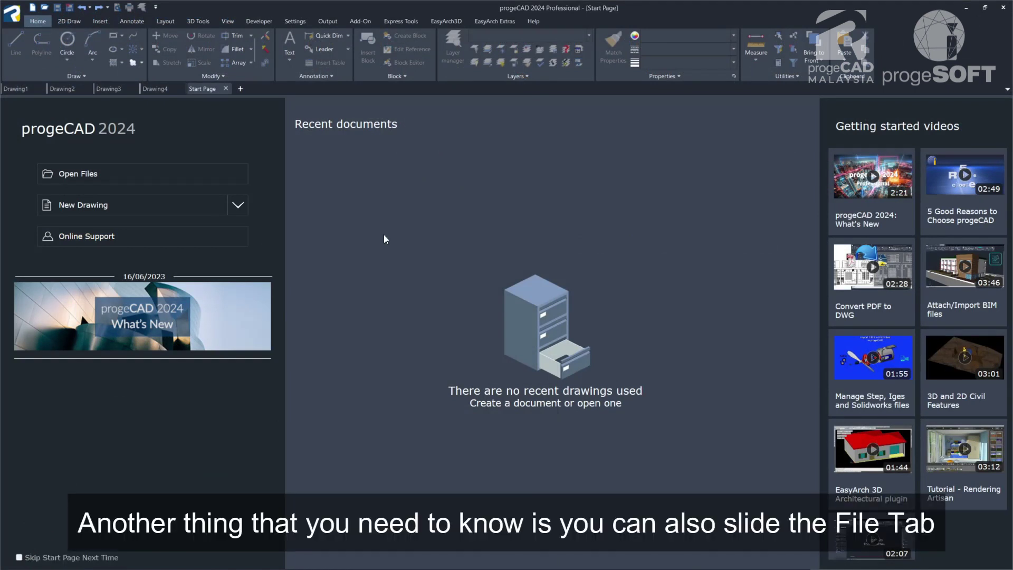
Drag the file tabs into the order Drawing3, Start Page, Drawing2, Drawing1, Drawing4
{"action": "left_click", "coordinate": [30, 90]}
{"action": "left_click_drag", "start_coordinate": [31, 88], "coordinate": [79, 89]}
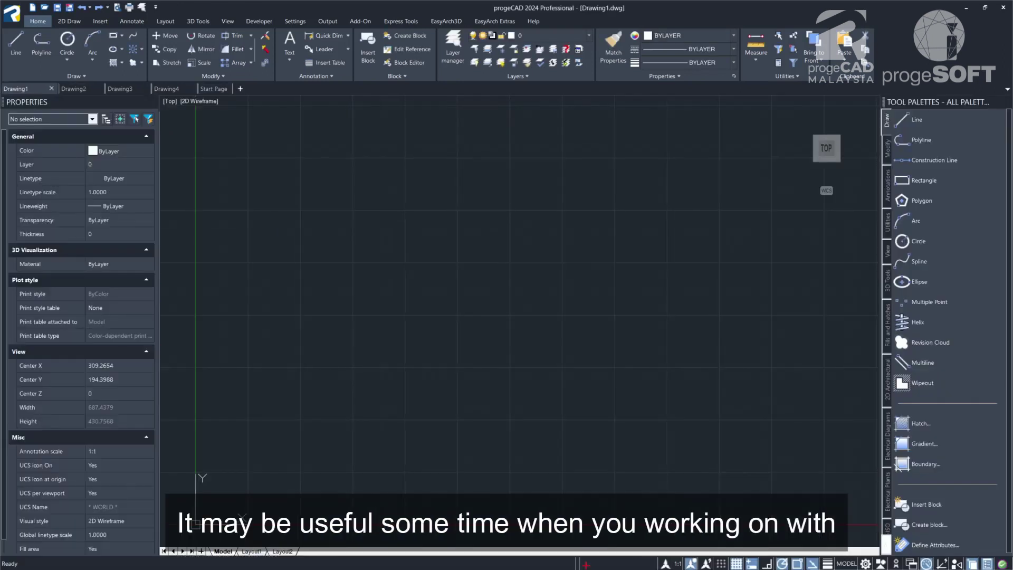
{"action": "key", "text": "ctrl+Tab"}
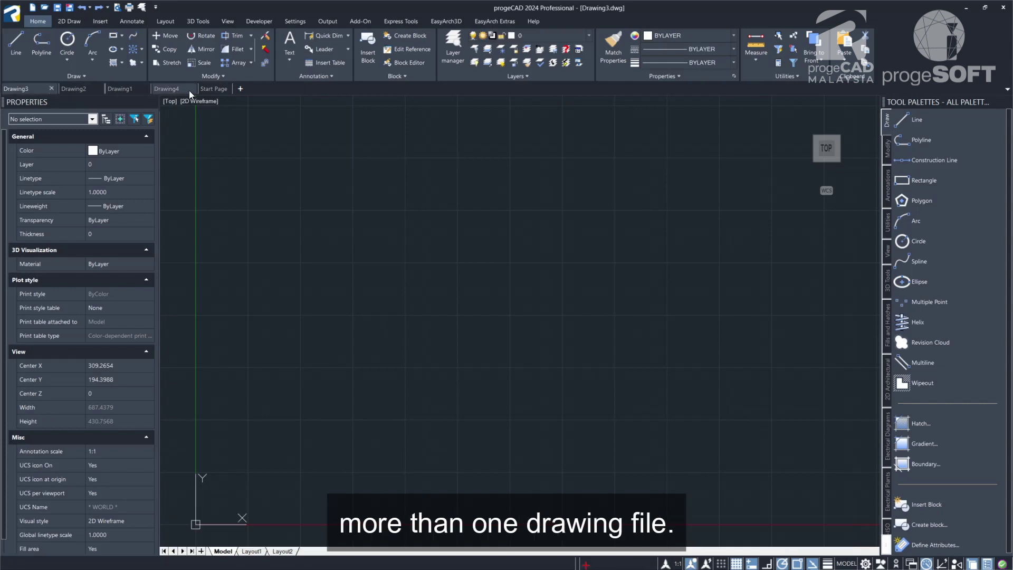
{"action": "left_click", "coordinate": [207, 90]}
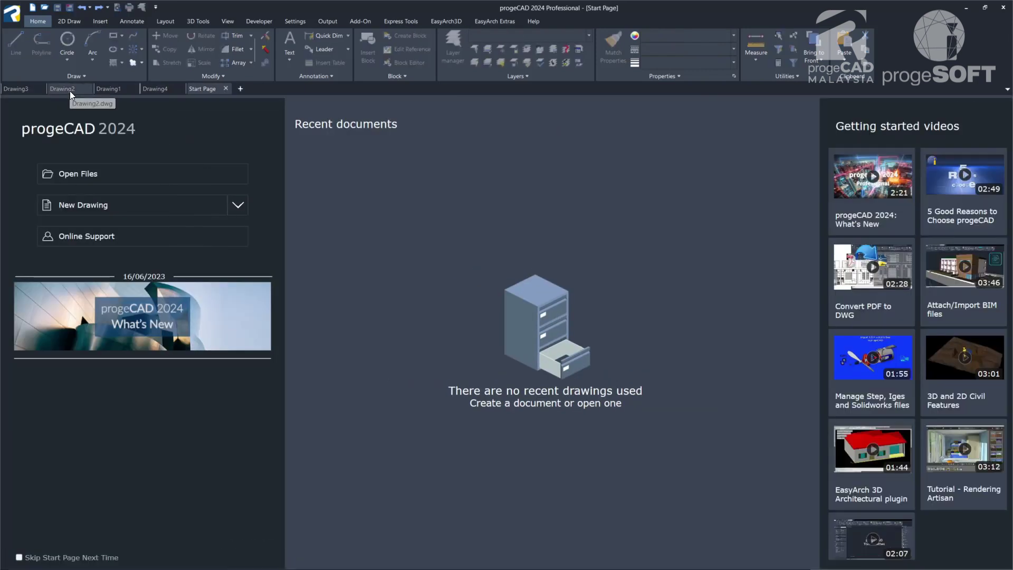
{"action": "left_click_drag", "start_coordinate": [201, 91], "coordinate": [33, 91]}
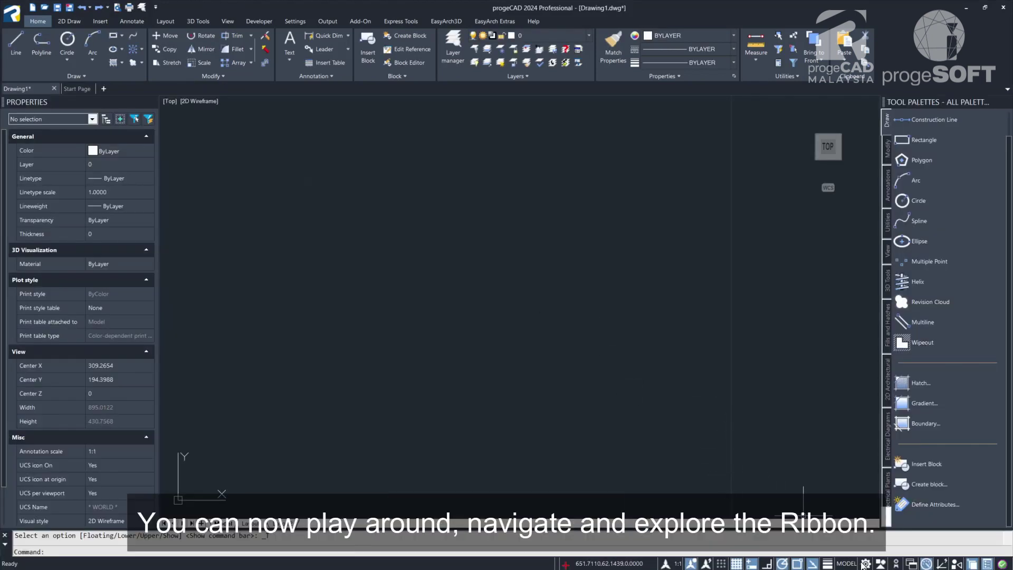
Confirm in the status-bar workspace menu that Ribbon Full is the active workspace
{"action": "left_click", "coordinate": [865, 564]}
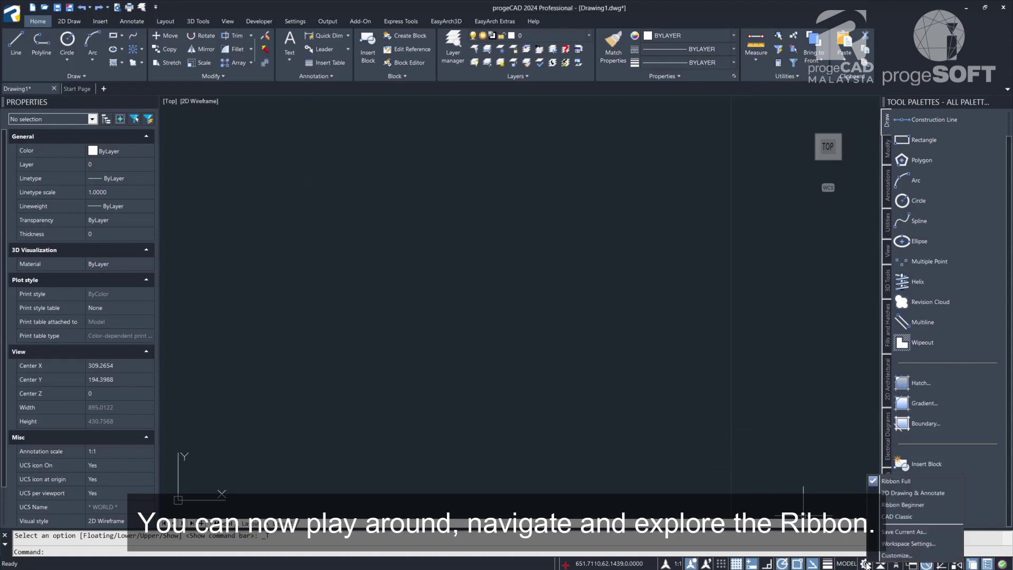